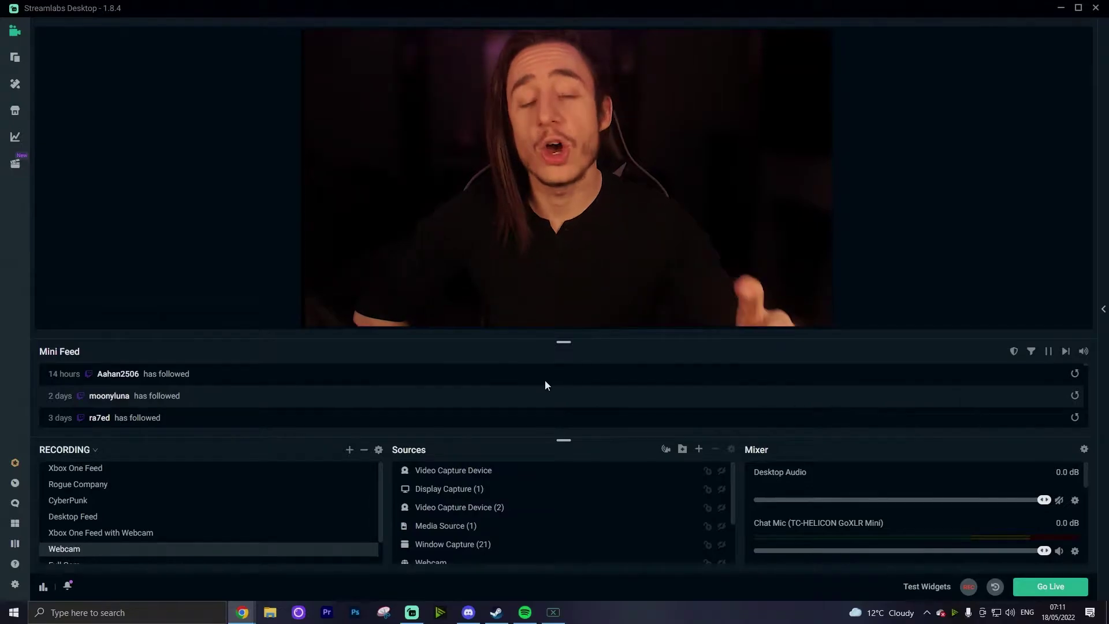
In Video settings, set Common FPS Values to 60 and keep the 1920x1080 base and output resolutions
{"action": "left_click", "coordinate": [14, 585]}
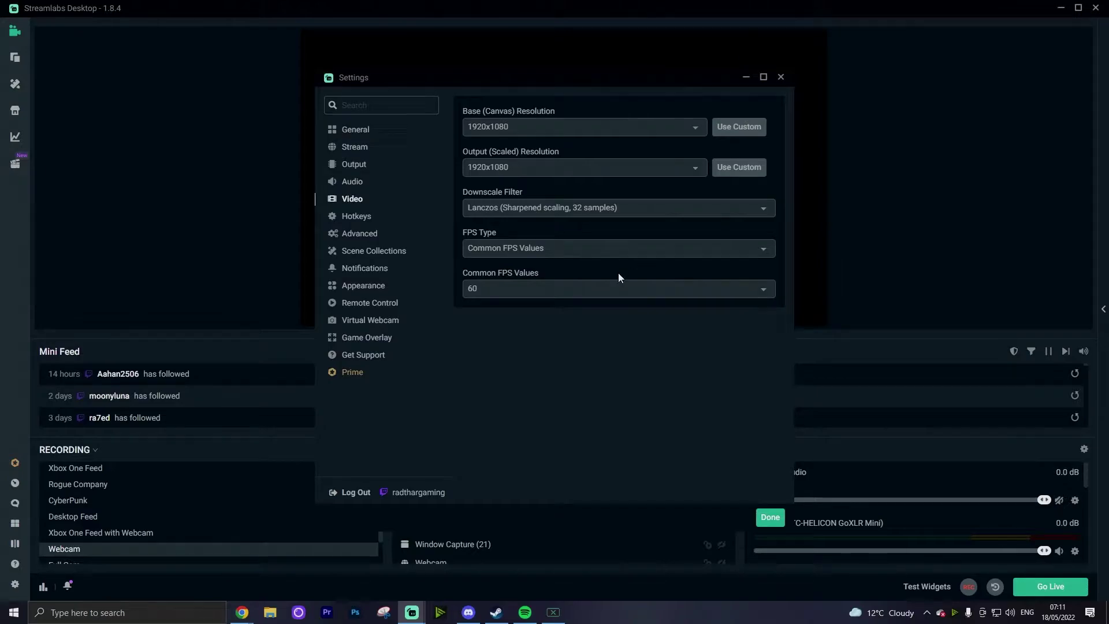
{"action": "left_click", "coordinate": [632, 286]}
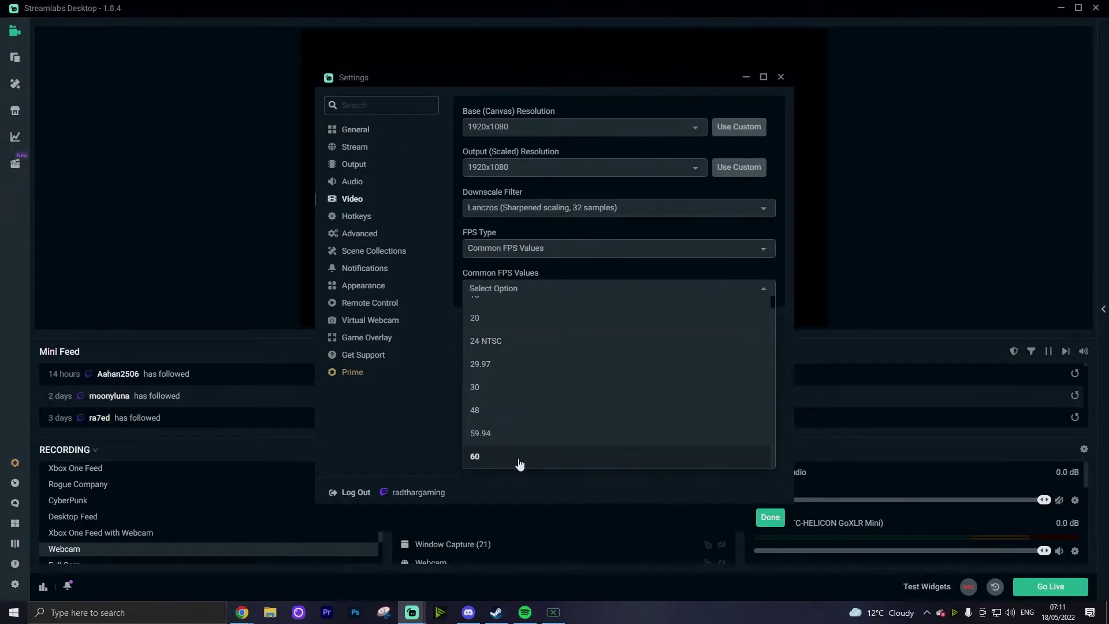
{"action": "left_click", "coordinate": [527, 456]}
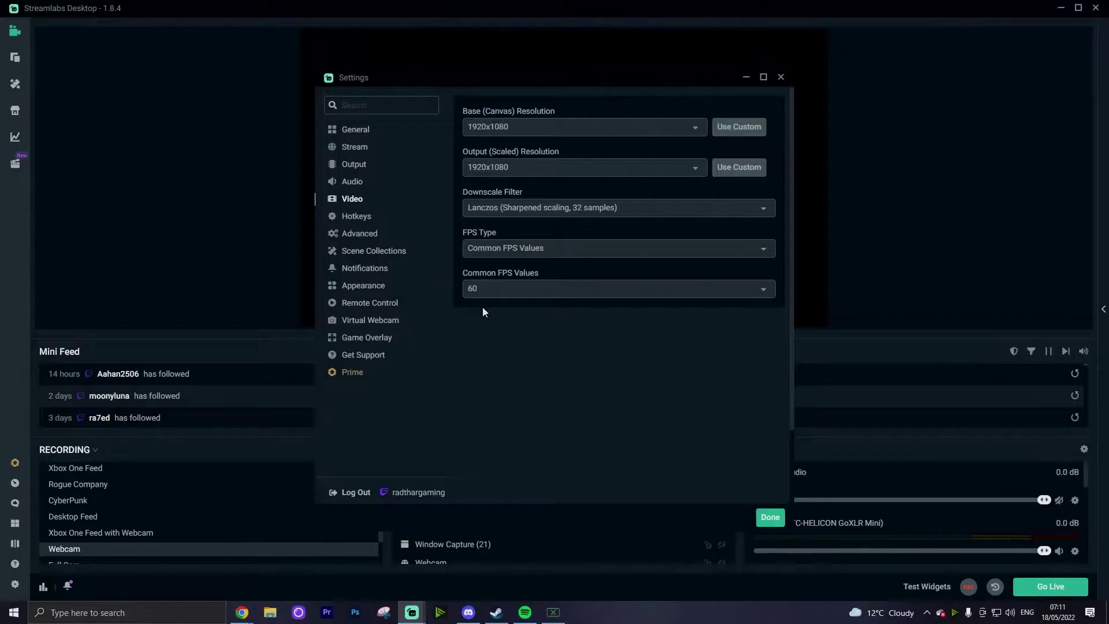
Set the recording path to D:\SLOBS RECORDINGS and the recording format to mp4
{"action": "left_click", "coordinate": [353, 166]}
{"action": "left_click", "coordinate": [540, 161]}
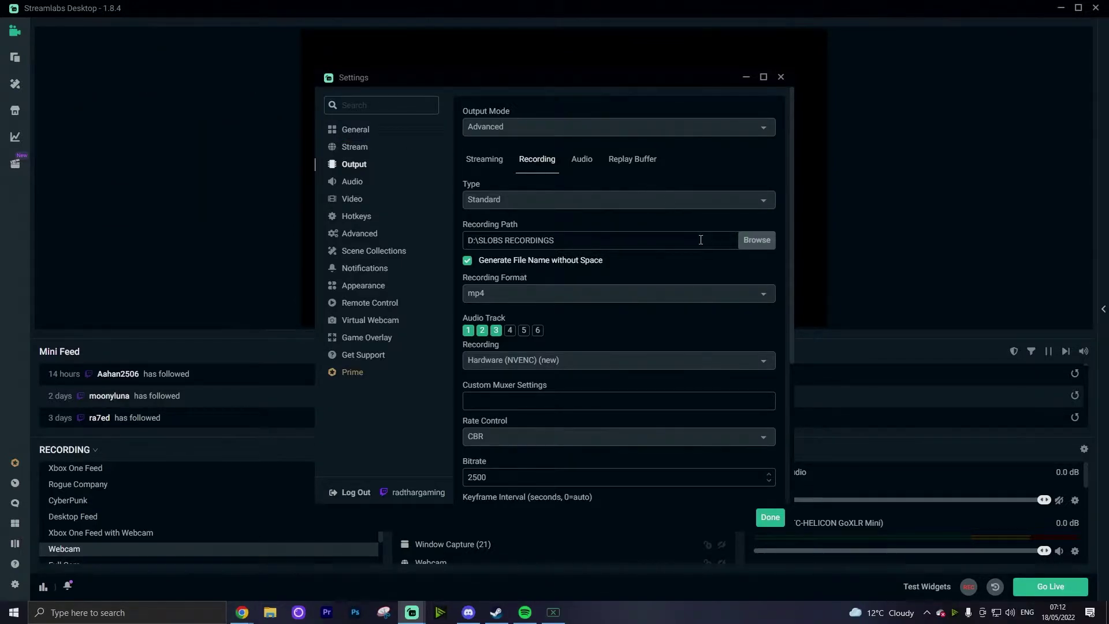
{"action": "left_click", "coordinate": [757, 240]}
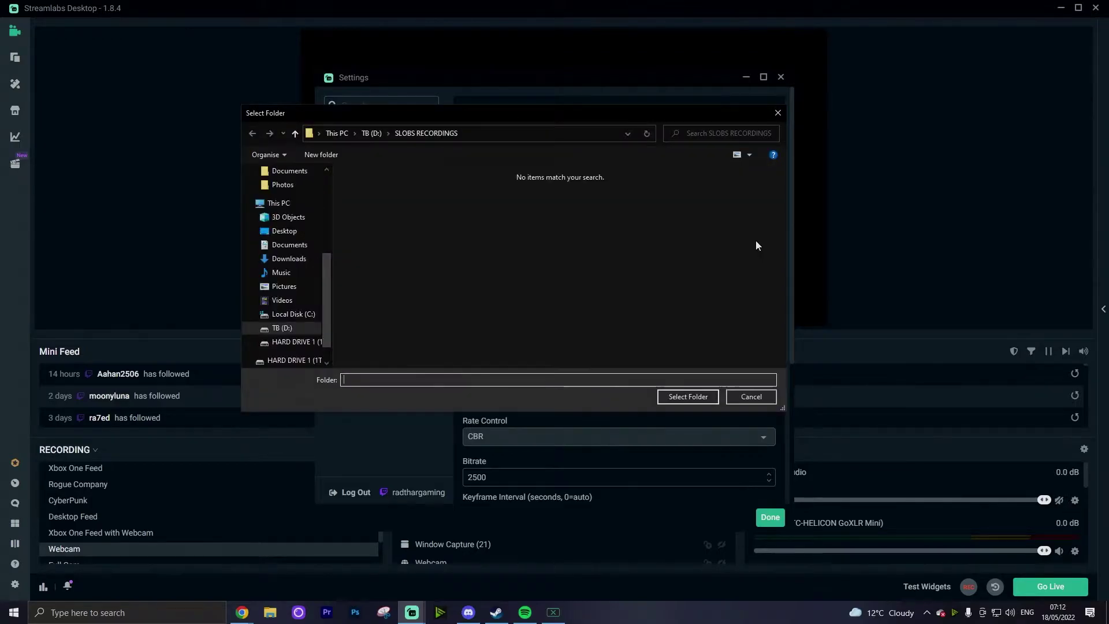
{"action": "left_click", "coordinate": [371, 133]}
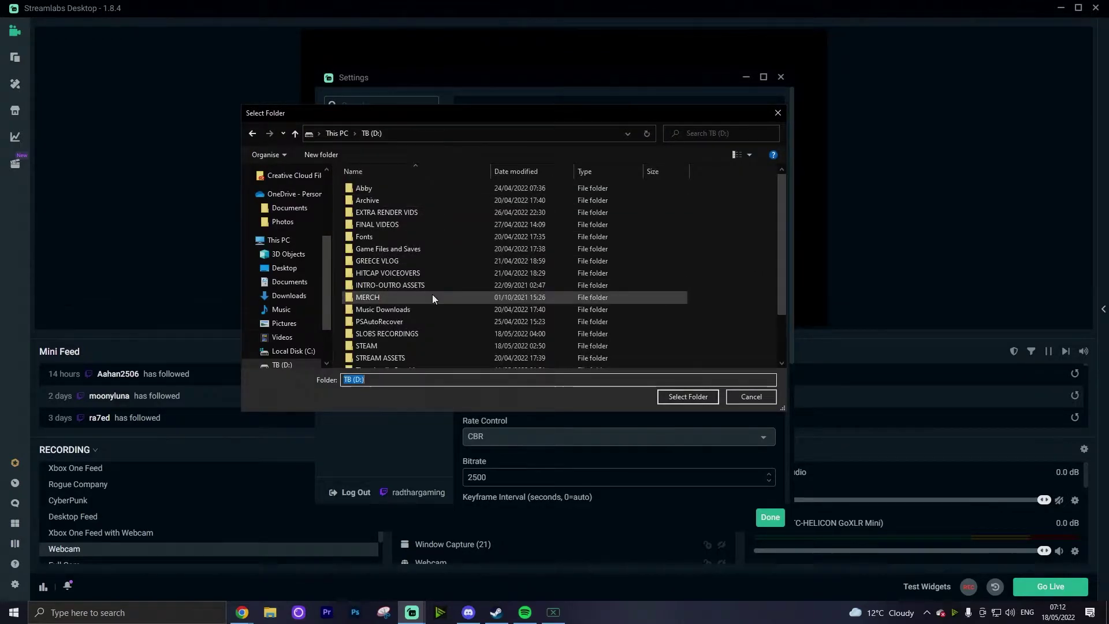
{"action": "scroll", "coordinate": [431, 295], "scroll_direction": "down", "scroll_amount": 3}
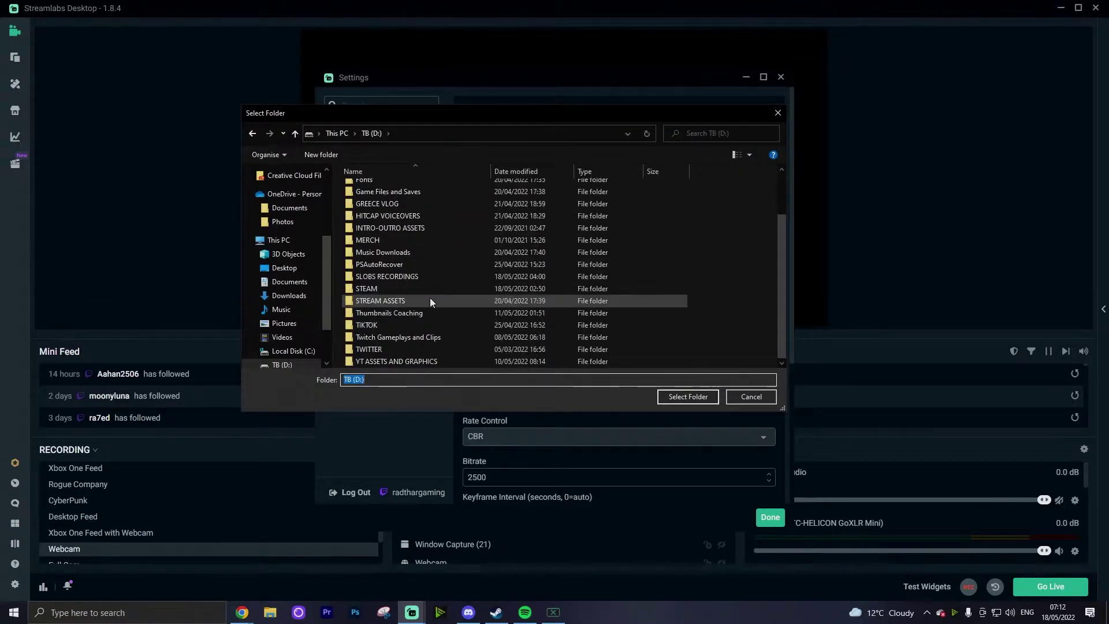
{"action": "double_click", "coordinate": [390, 277]}
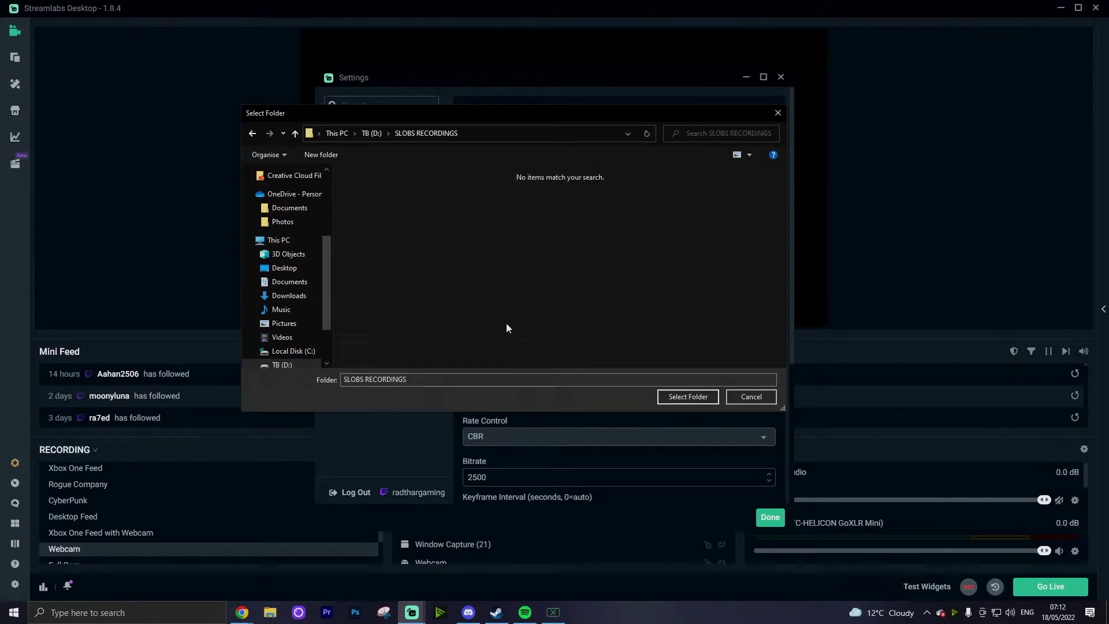
{"action": "left_click", "coordinate": [698, 396]}
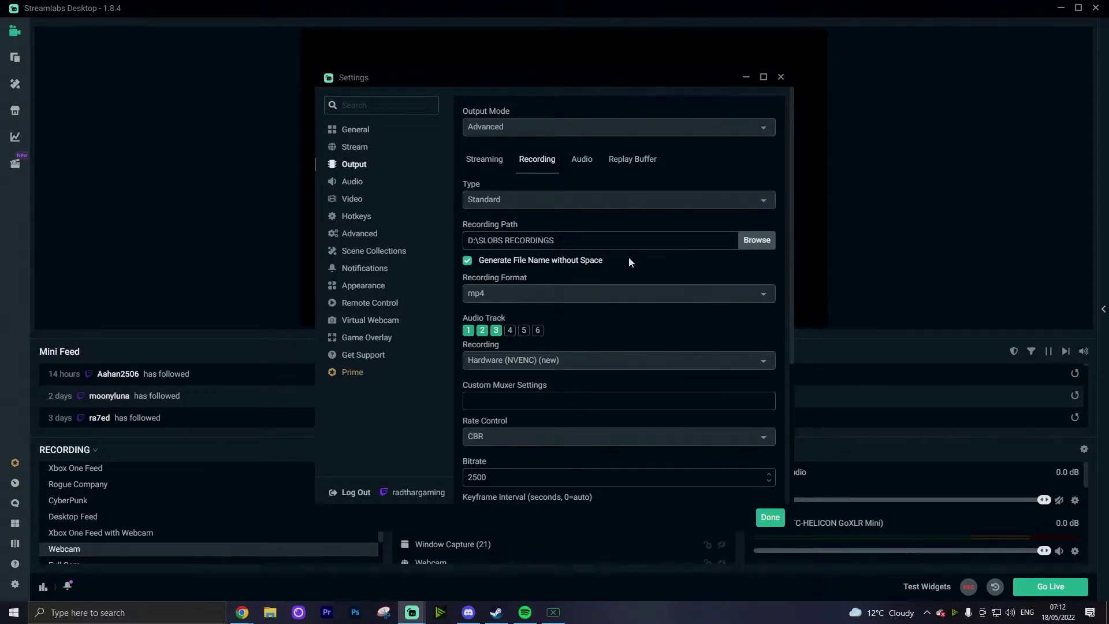
{"action": "left_click", "coordinate": [754, 297]}
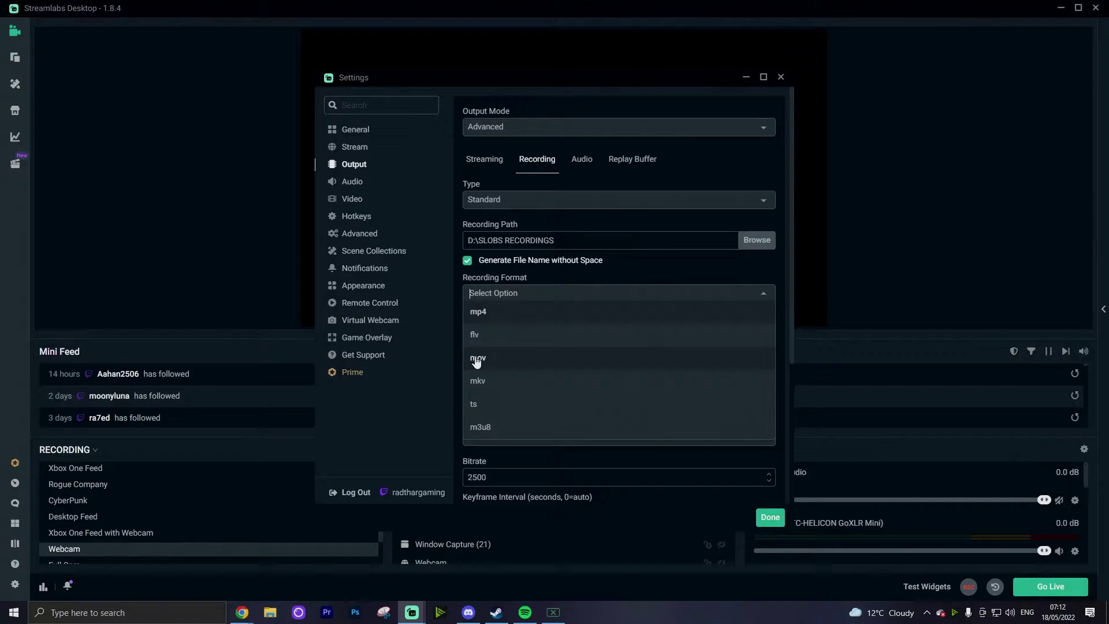
{"action": "left_click", "coordinate": [510, 314]}
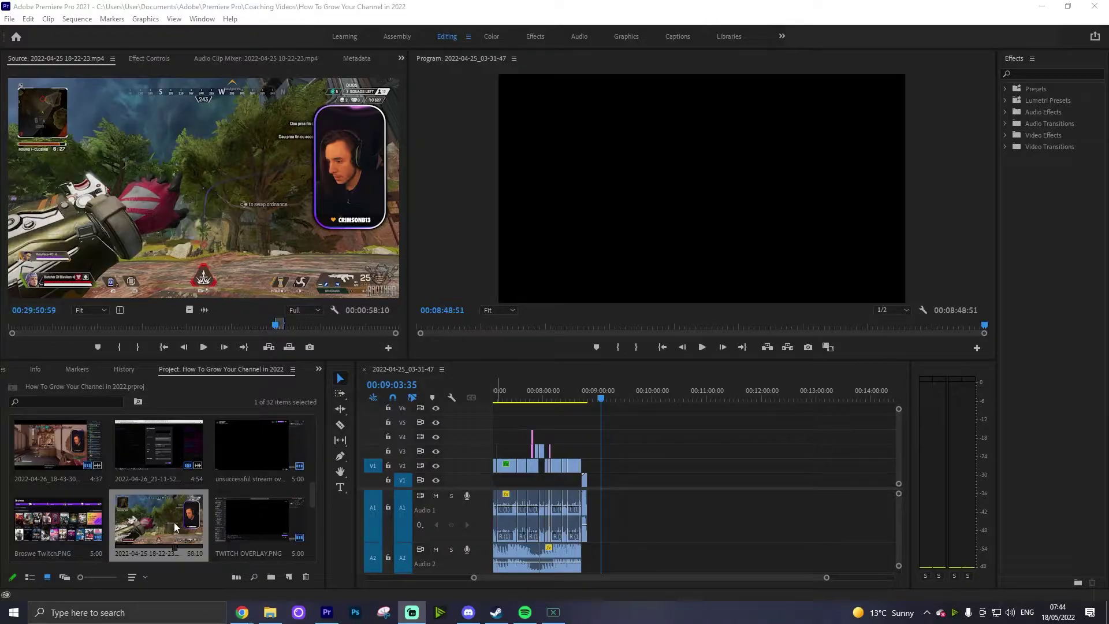
{"action": "left_click_drag", "start_coordinate": [358, 502], "coordinate": [656, 499]}
{"action": "left_click", "coordinate": [663, 398]}
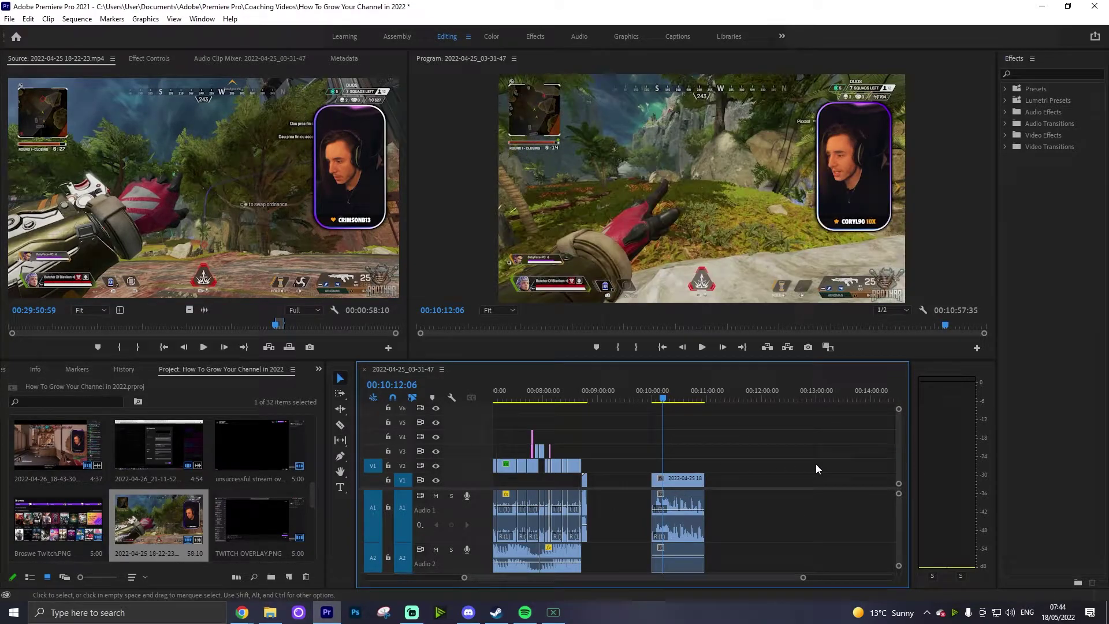
{"action": "scroll", "coordinate": [898, 512], "scroll_direction": "down", "scroll_amount": 1}
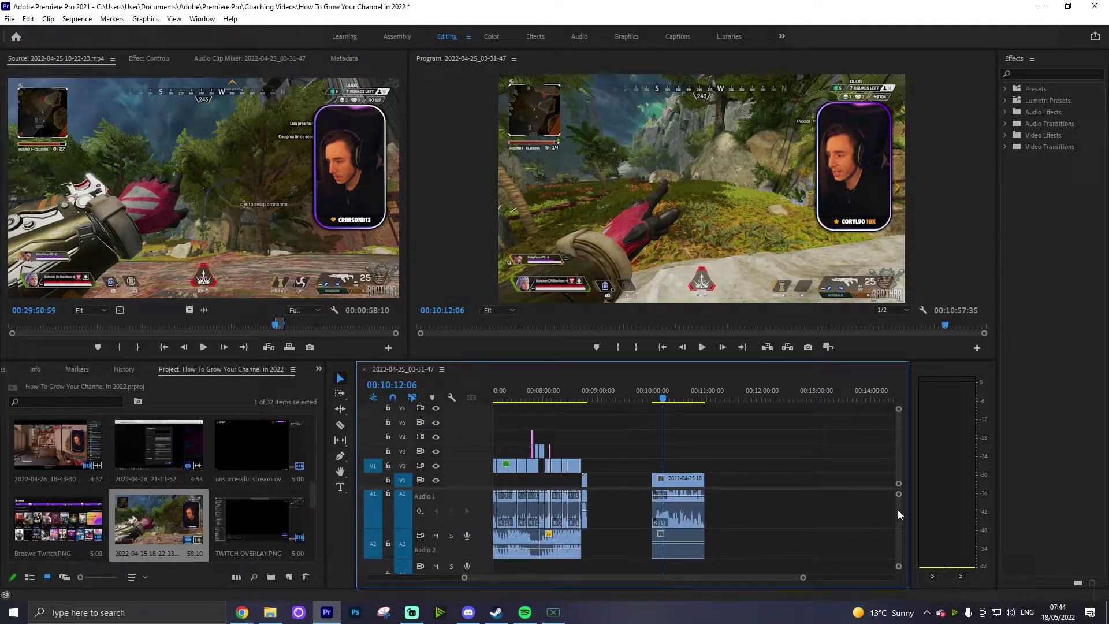
{"action": "scroll", "coordinate": [898, 508], "scroll_direction": "up", "scroll_amount": 1}
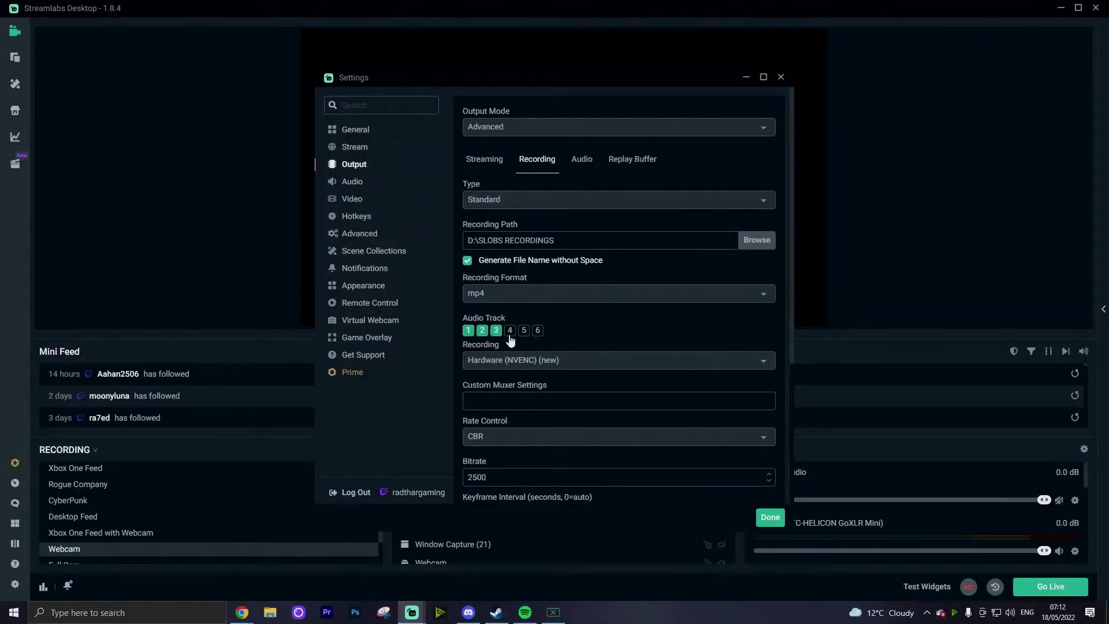
In Advanced Audio Settings, move Chat Mic from track 1 to track 2 and take Music off track 1
{"action": "left_click", "coordinate": [780, 77]}
{"action": "left_click", "coordinate": [1084, 449]}
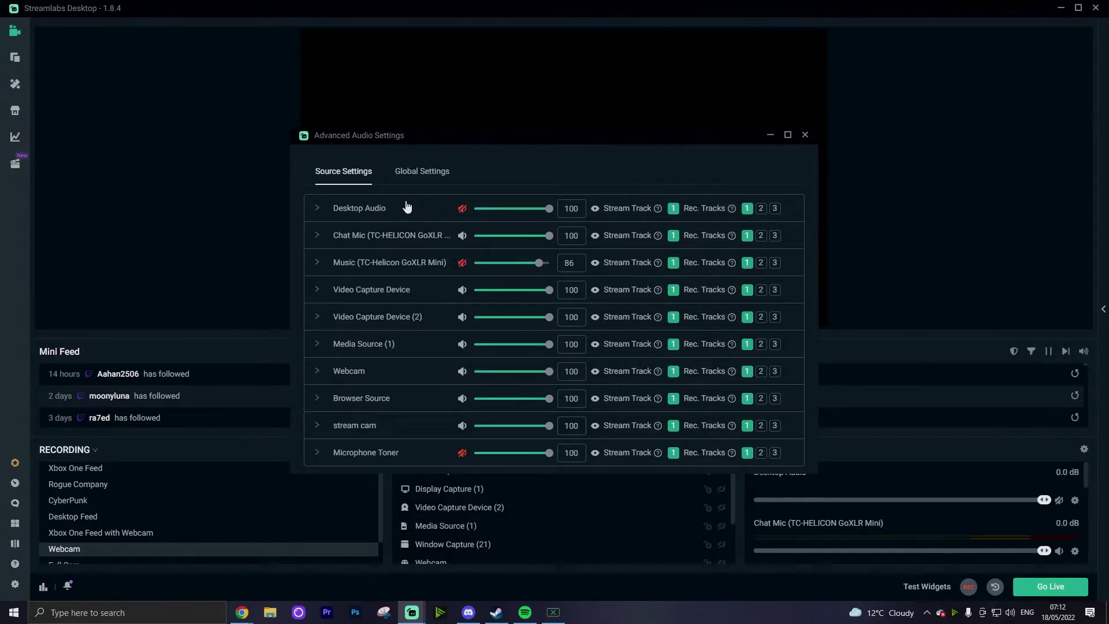
{"action": "left_click", "coordinate": [761, 236]}
{"action": "left_click", "coordinate": [748, 236]}
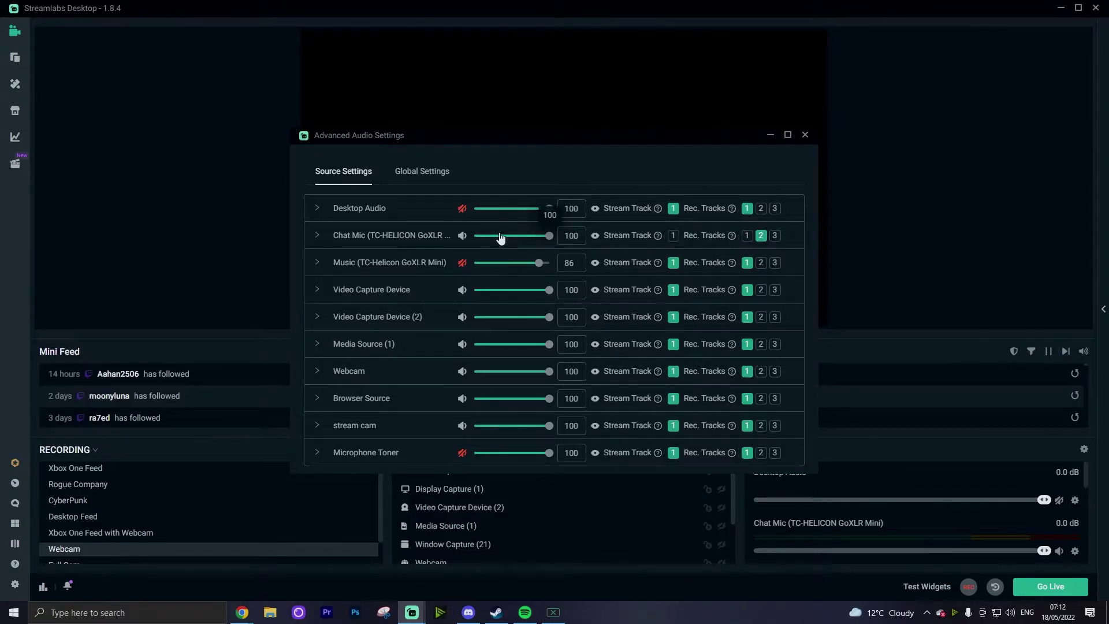
{"action": "left_click", "coordinate": [747, 264]}
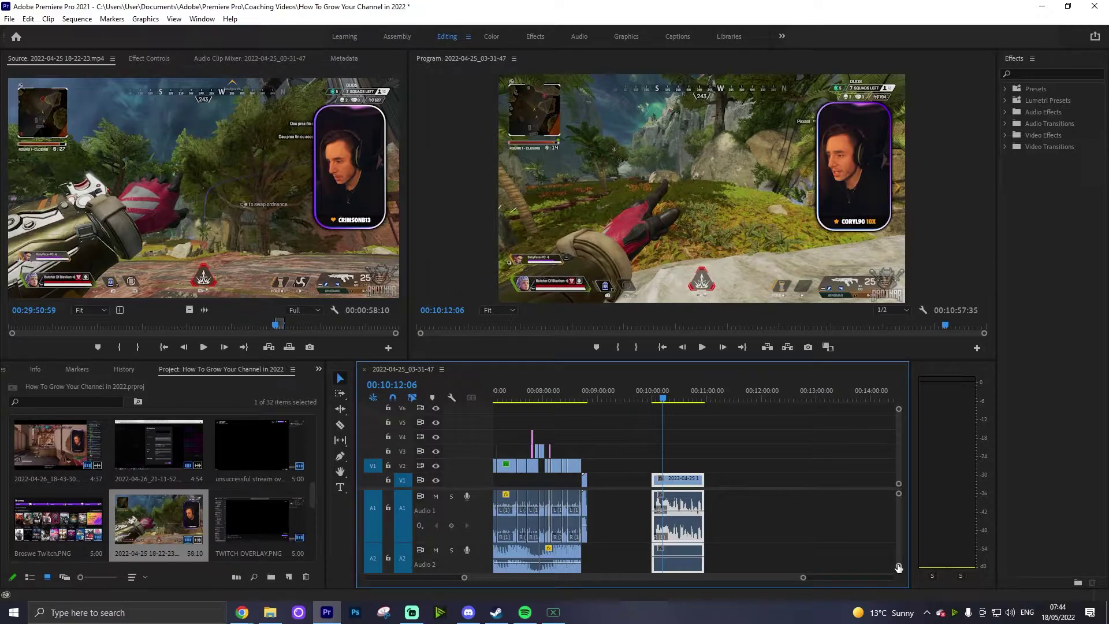
Enlarge the timeline track heights and adjust the A1 clip's volume rubber band
{"action": "left_click_drag", "start_coordinate": [899, 568], "coordinate": [900, 570]}
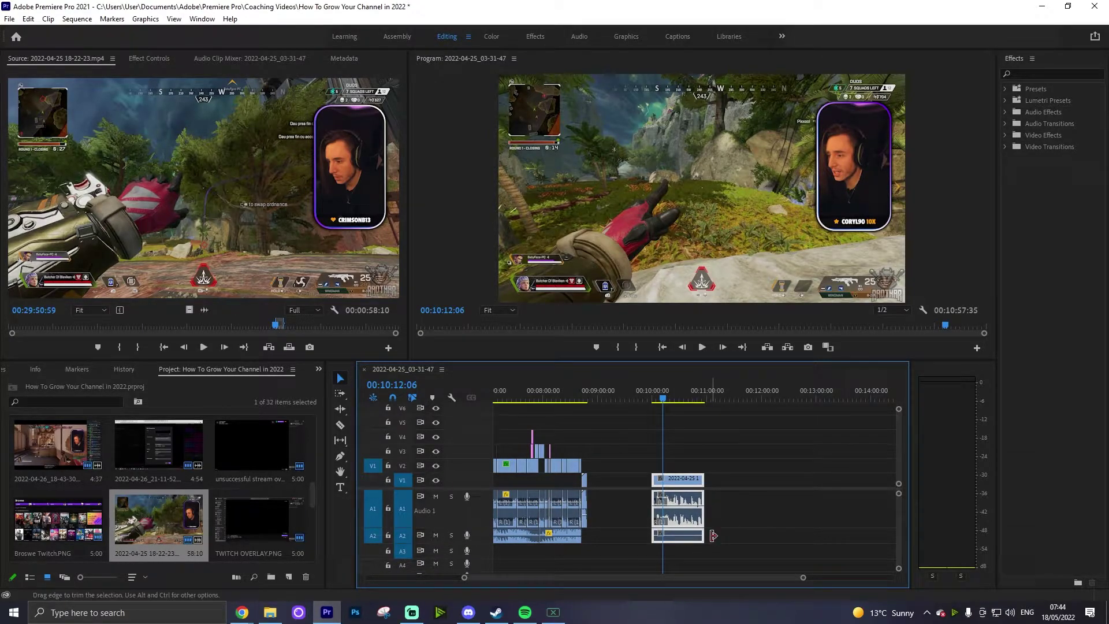
{"action": "left_click_drag", "start_coordinate": [693, 511], "coordinate": [693, 511]}
{"action": "left_click_drag", "start_coordinate": [901, 567], "coordinate": [899, 558]}
{"action": "scroll", "coordinate": [899, 528], "scroll_direction": "down", "scroll_amount": 2}
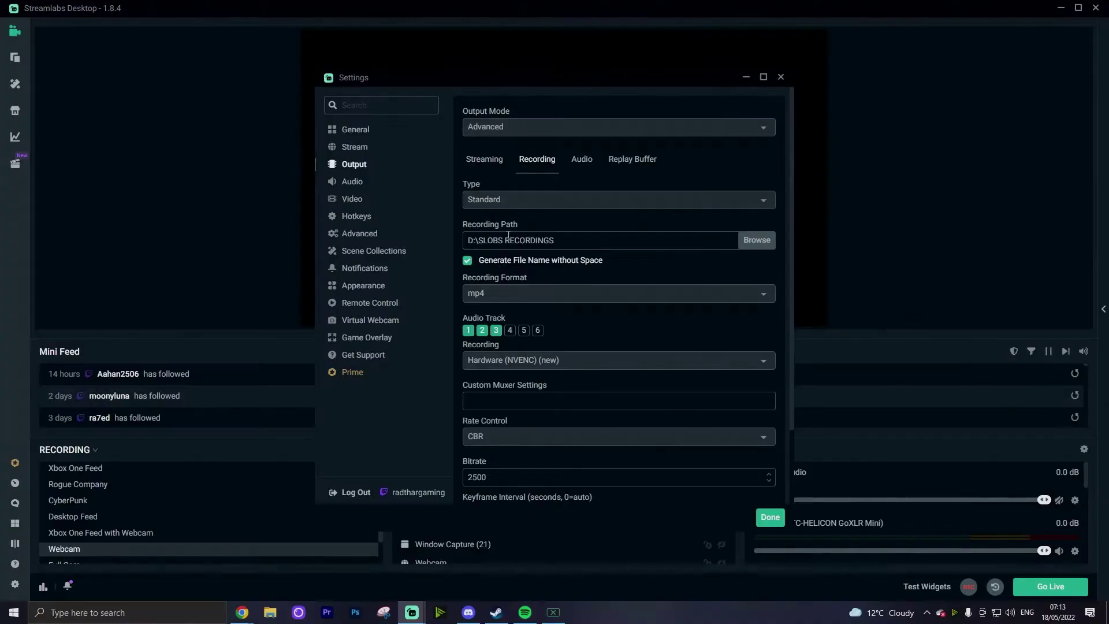
Clear recording audio tracks 1–3, then re-enable only tracks 1 and 2
{"action": "left_click", "coordinate": [468, 330]}
{"action": "left_click", "coordinate": [482, 330]}
{"action": "left_click", "coordinate": [495, 330]}
{"action": "left_click", "coordinate": [468, 329]}
{"action": "left_click", "coordinate": [482, 330]}
{"action": "scroll", "coordinate": [592, 328], "scroll_direction": "down", "scroll_amount": 4}
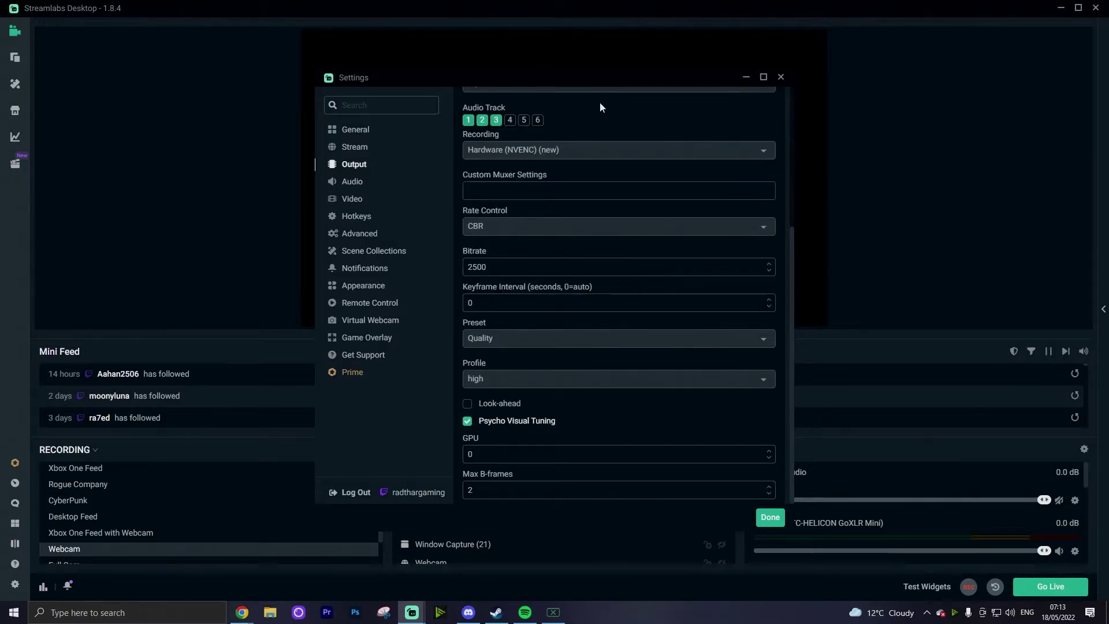
Switch the recording encoder to Hardware (NVENC) (new) with CQP rate control
{"action": "left_click", "coordinate": [754, 152]}
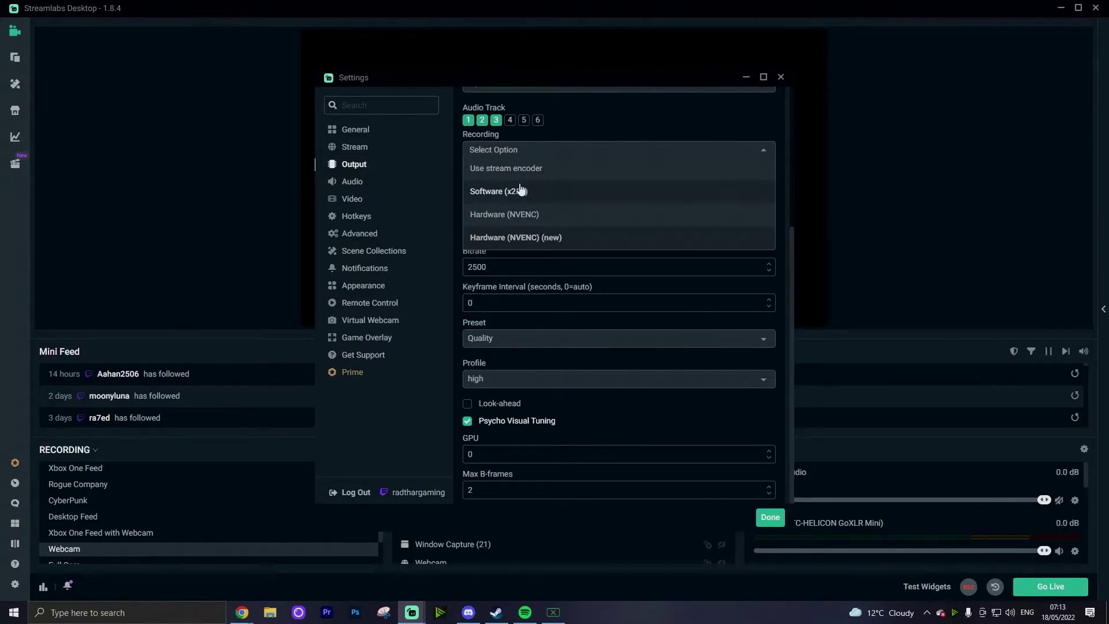
{"action": "left_click", "coordinate": [516, 243]}
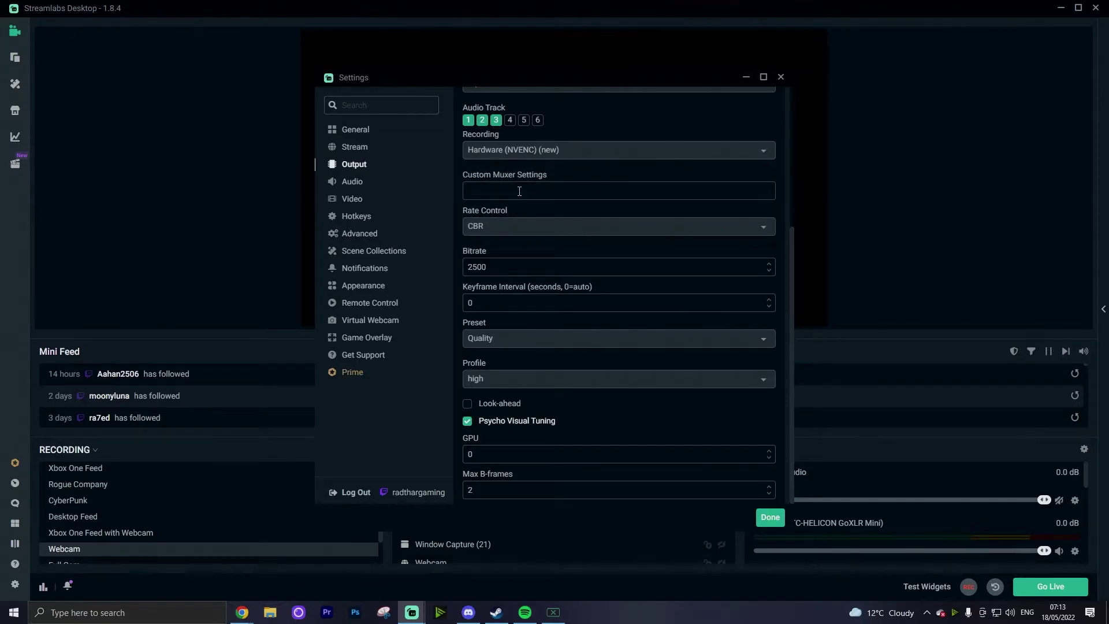
{"action": "left_click", "coordinate": [695, 228]}
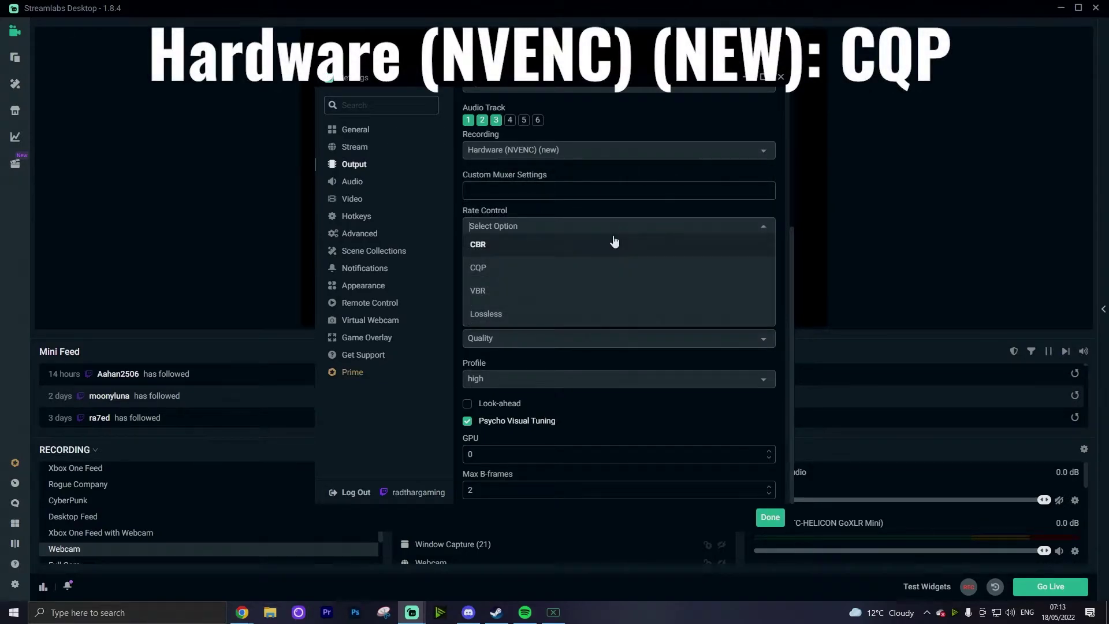
{"action": "left_click", "coordinate": [490, 271]}
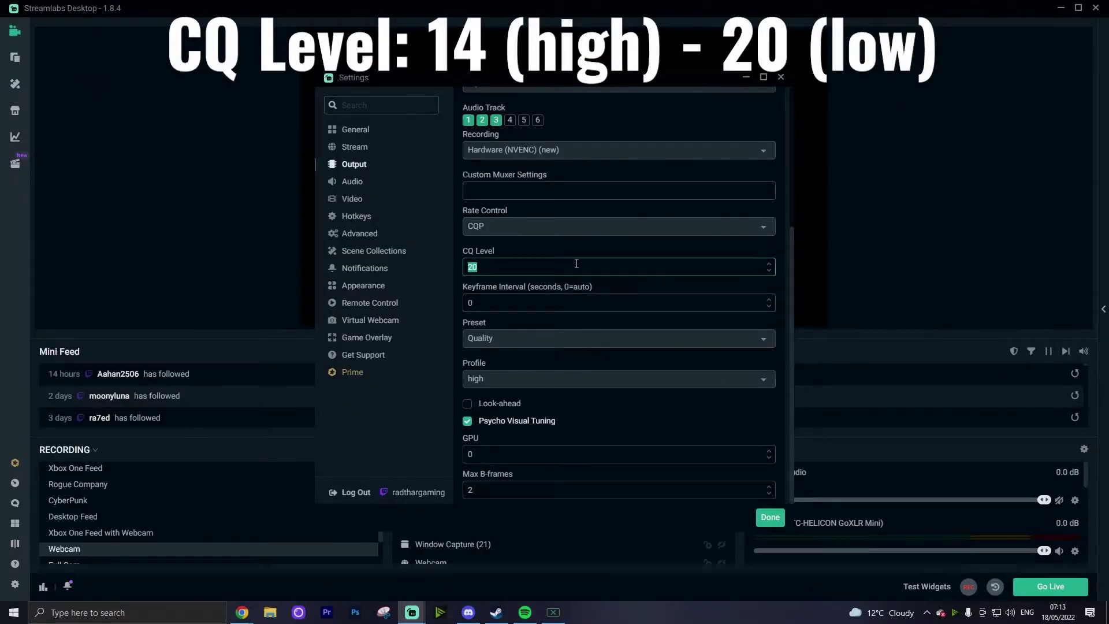
Set CQ Level to 17, keyframe interval to 2 and the encoder preset to Max Quality
{"action": "type", "text": "14"}
{"action": "key", "text": "BackSpace"}
{"action": "type", "text": "20"}
{"action": "key", "text": "BackSpace"}
{"action": "key", "text": "BackSpace"}
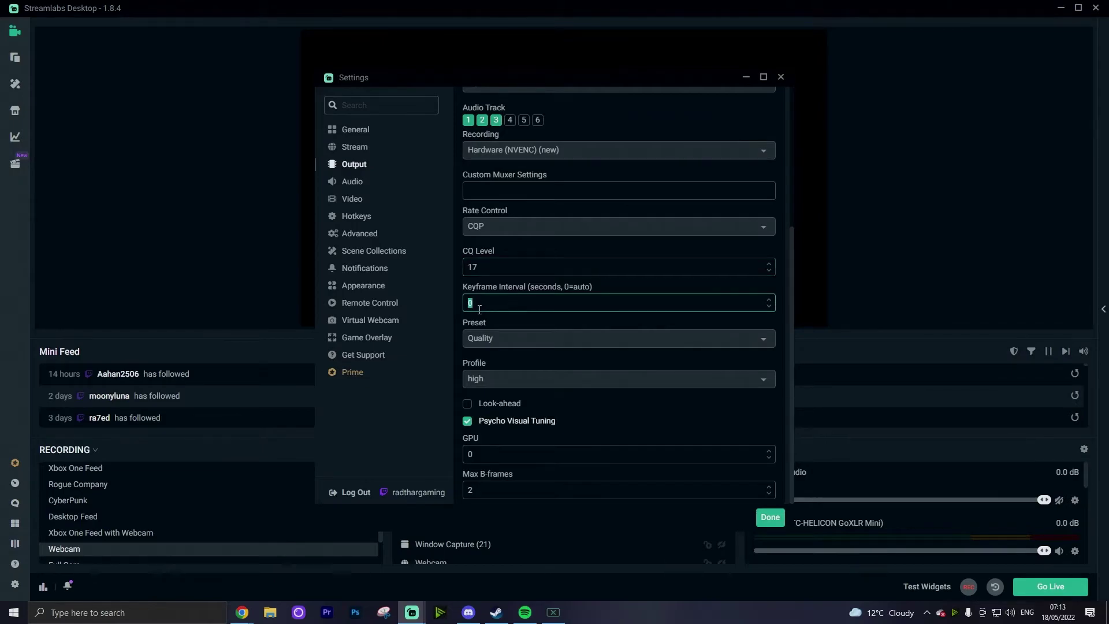
{"action": "type", "text": "2"}
{"action": "left_click", "coordinate": [548, 337]}
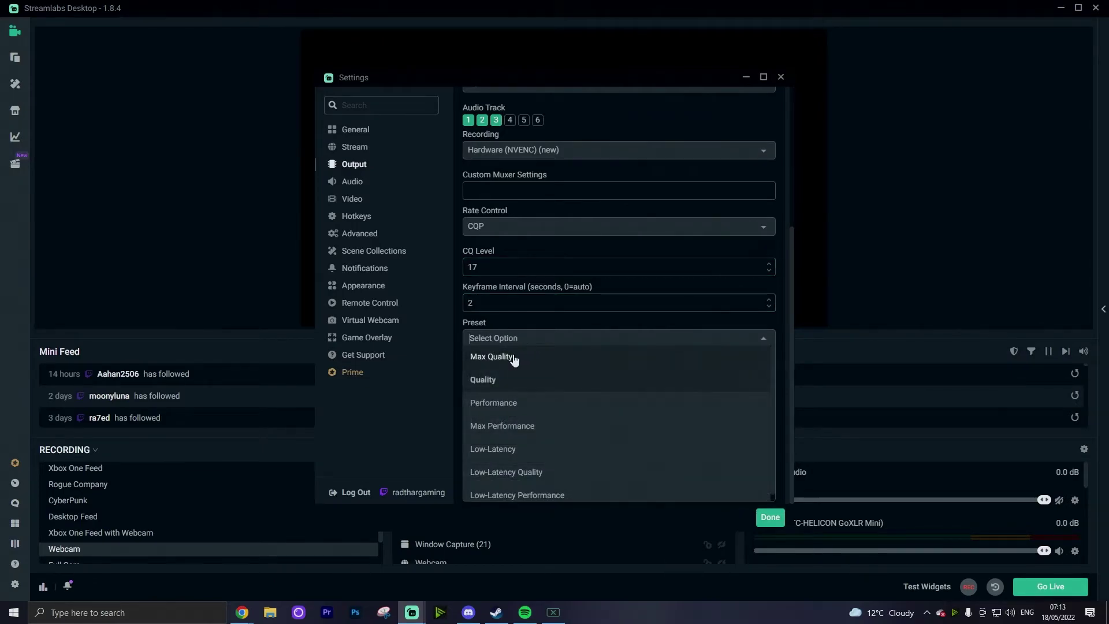
{"action": "left_click", "coordinate": [514, 357]}
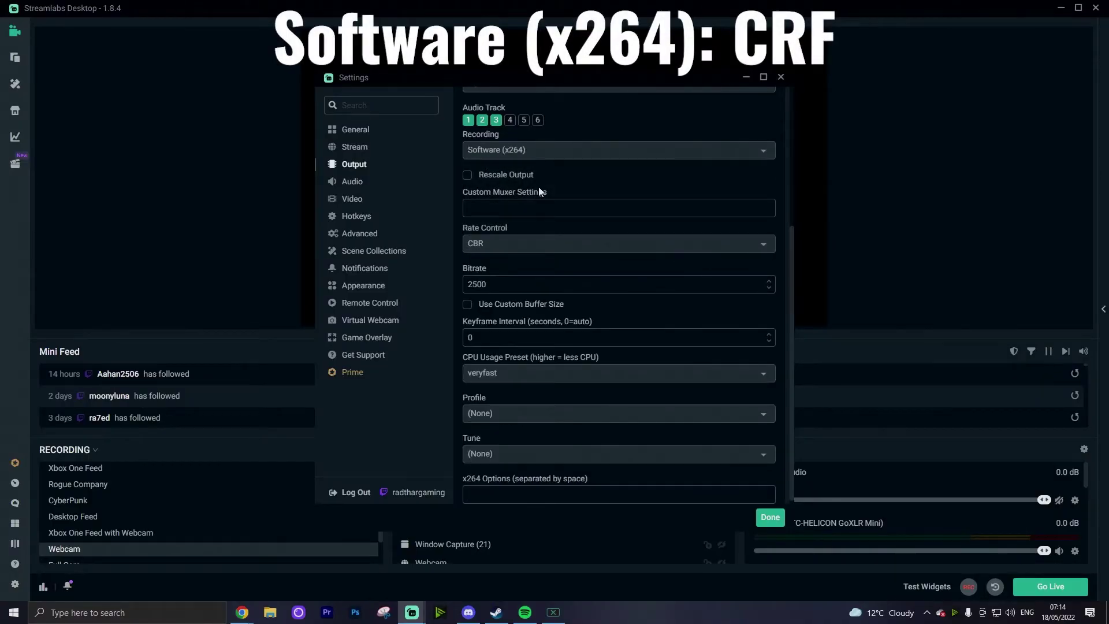
Change the x264 recording's rate control from CBR to CRF
{"action": "left_click", "coordinate": [542, 251]}
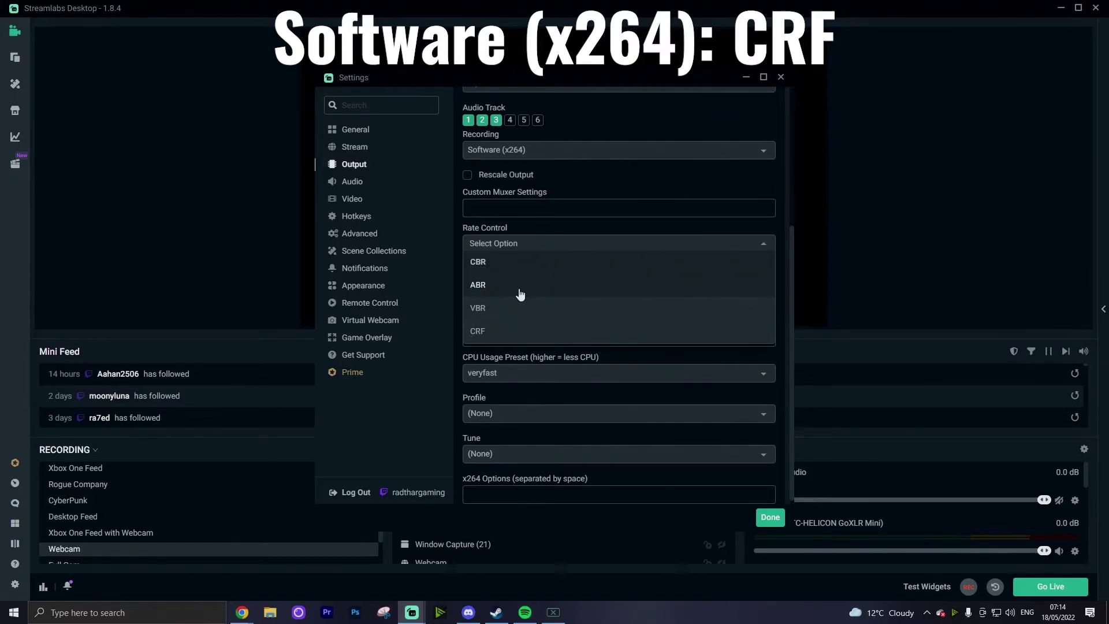
{"action": "left_click", "coordinate": [511, 335]}
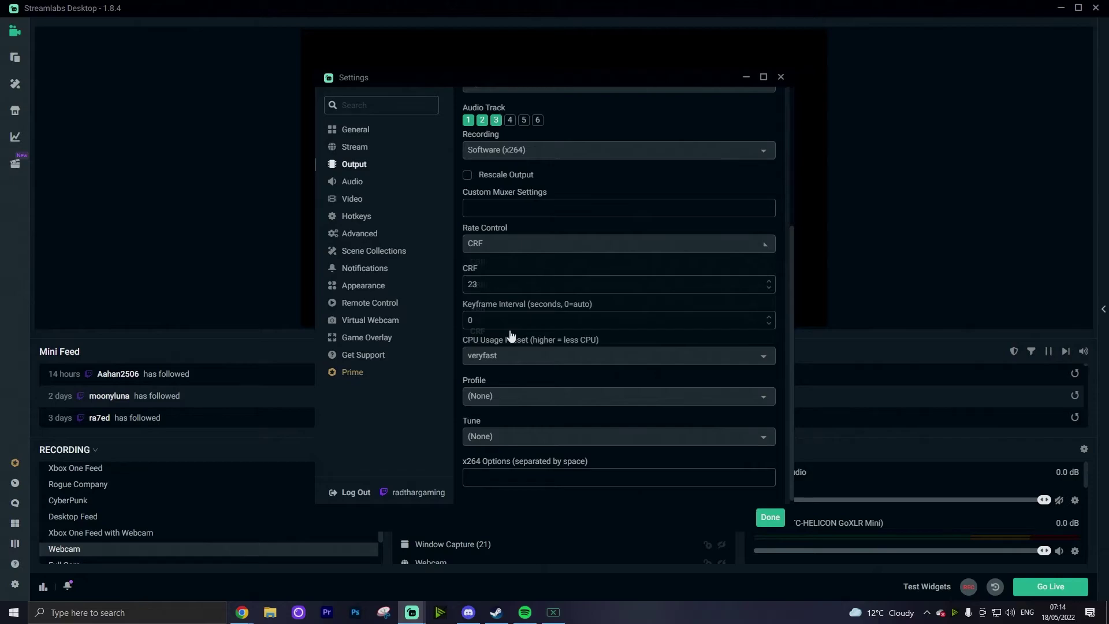
Enter a CRF value of 20 and a keyframe interval of 2
{"action": "scroll", "coordinate": [512, 335], "scroll_direction": "up", "scroll_amount": 1}
{"action": "left_click_drag", "start_coordinate": [564, 297], "coordinate": [466, 296]}
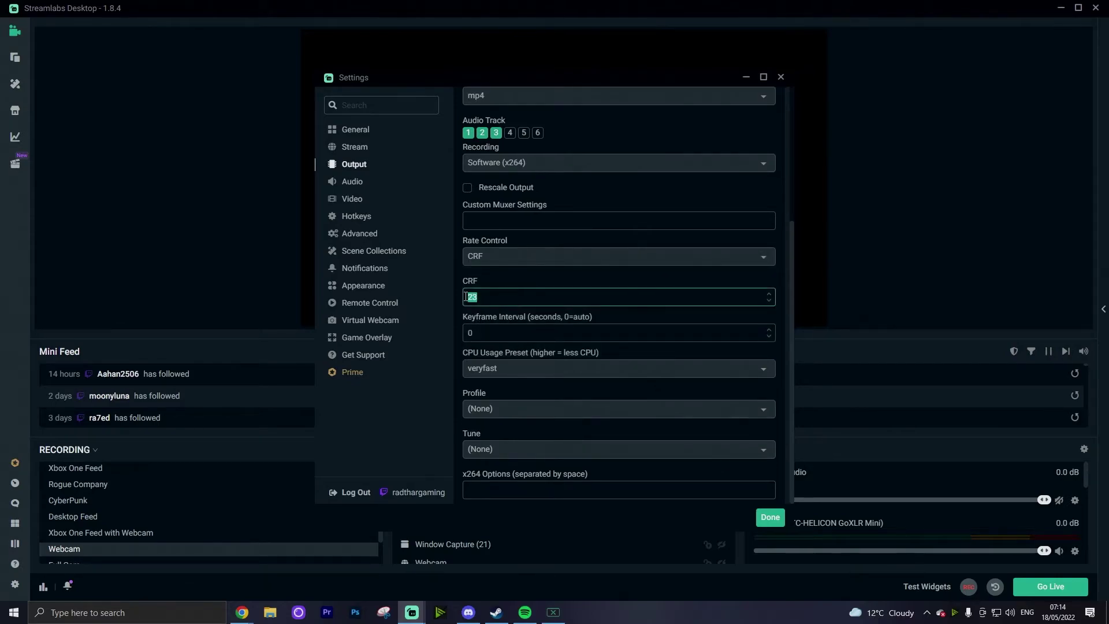
{"action": "type", "text": "12"}
{"action": "key", "text": "BackSpace"}
{"action": "key", "text": "BackSpace"}
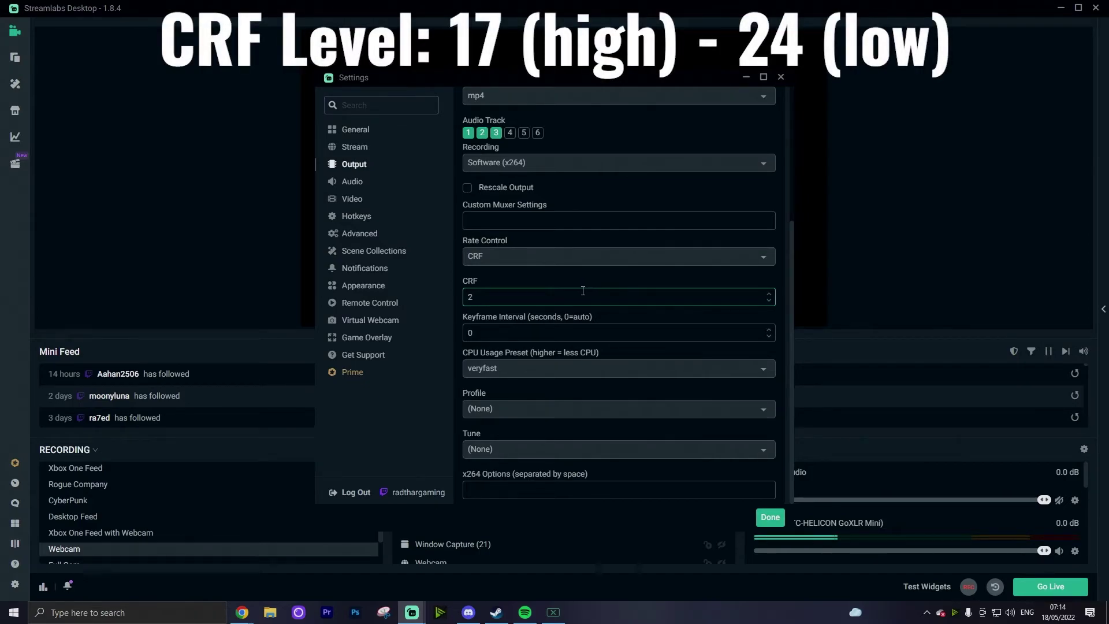
{"action": "key", "text": "BackSpace"}
{"action": "type", "text": "20"}
{"action": "double_click", "coordinate": [544, 328]}
{"action": "type", "text": "2"}
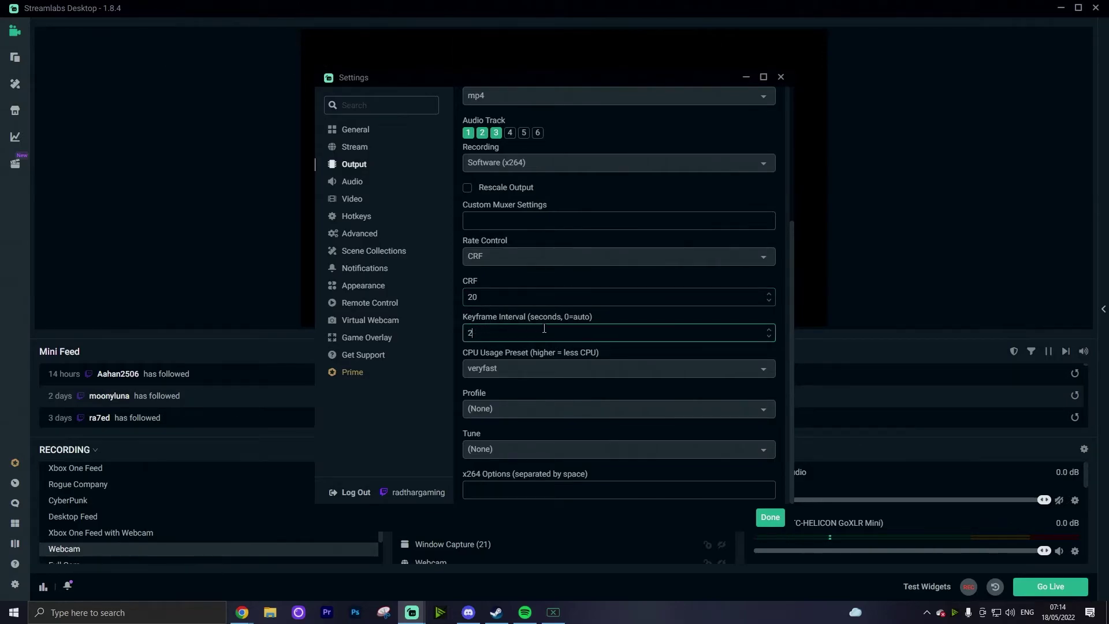
{"action": "left_click", "coordinate": [658, 354]}
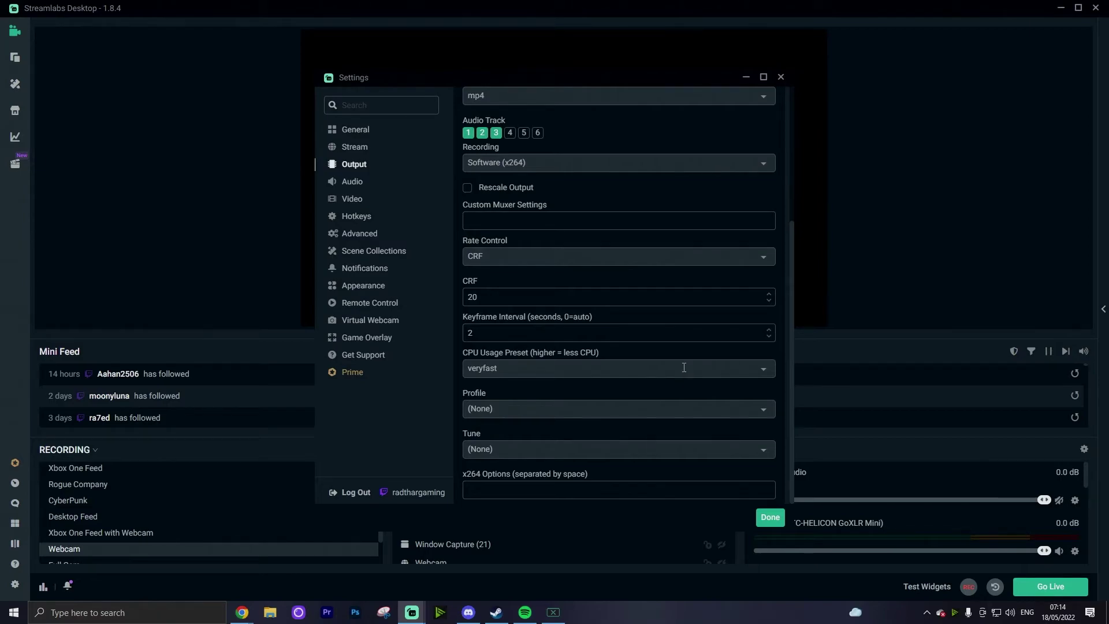
Keep the CPU usage preset at veryfast and set the profile to high
{"action": "left_click", "coordinate": [684, 369]}
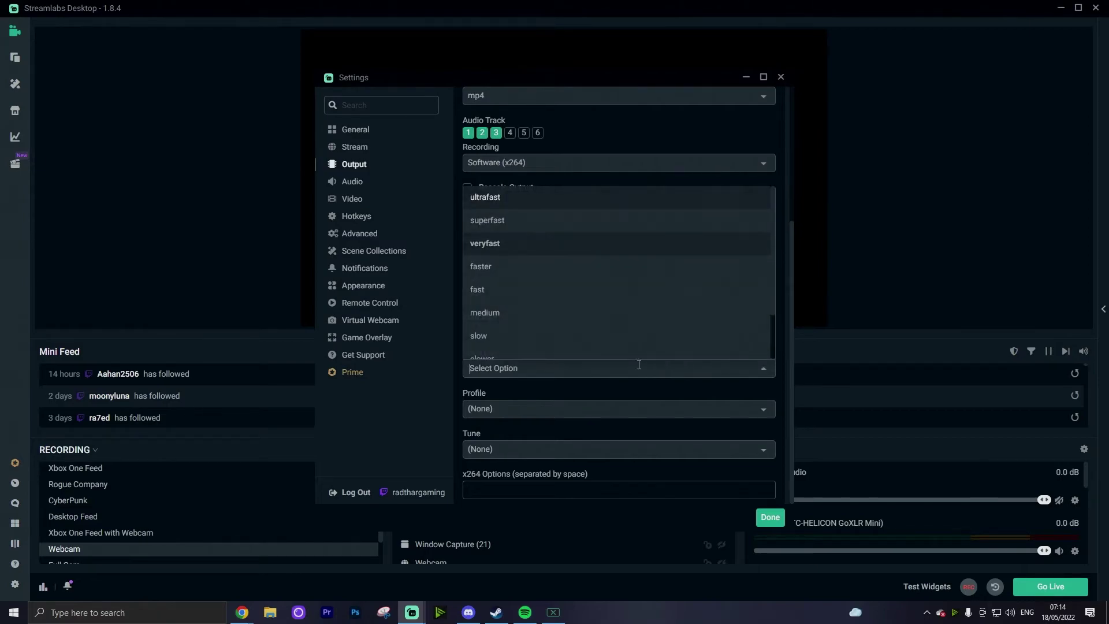
{"action": "left_click", "coordinate": [522, 226]}
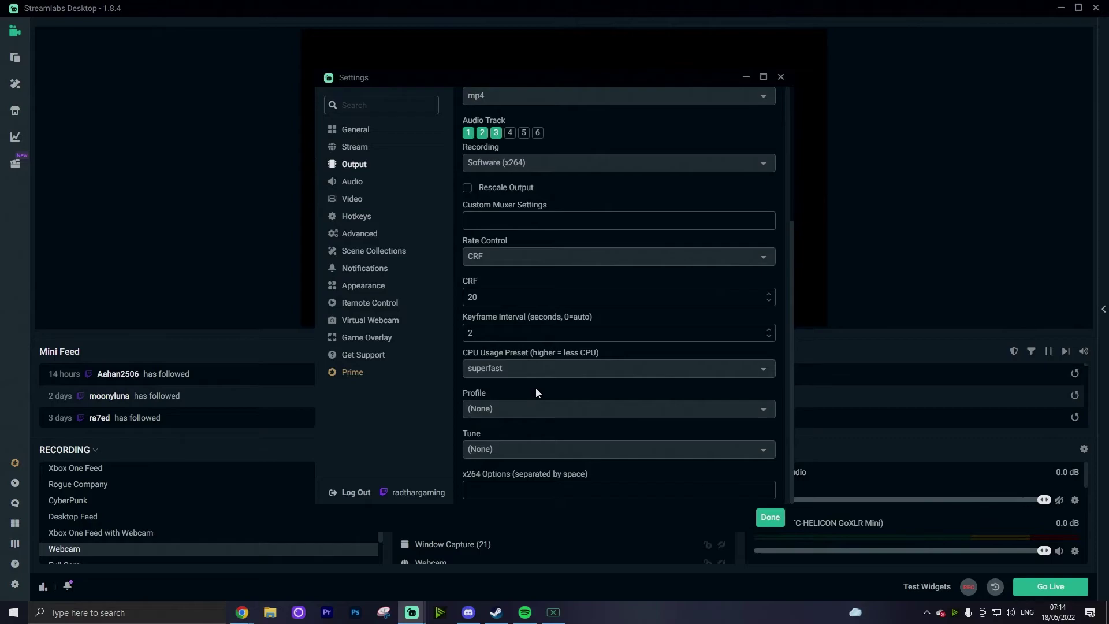
{"action": "left_click", "coordinate": [532, 369]}
{"action": "left_click", "coordinate": [514, 245]}
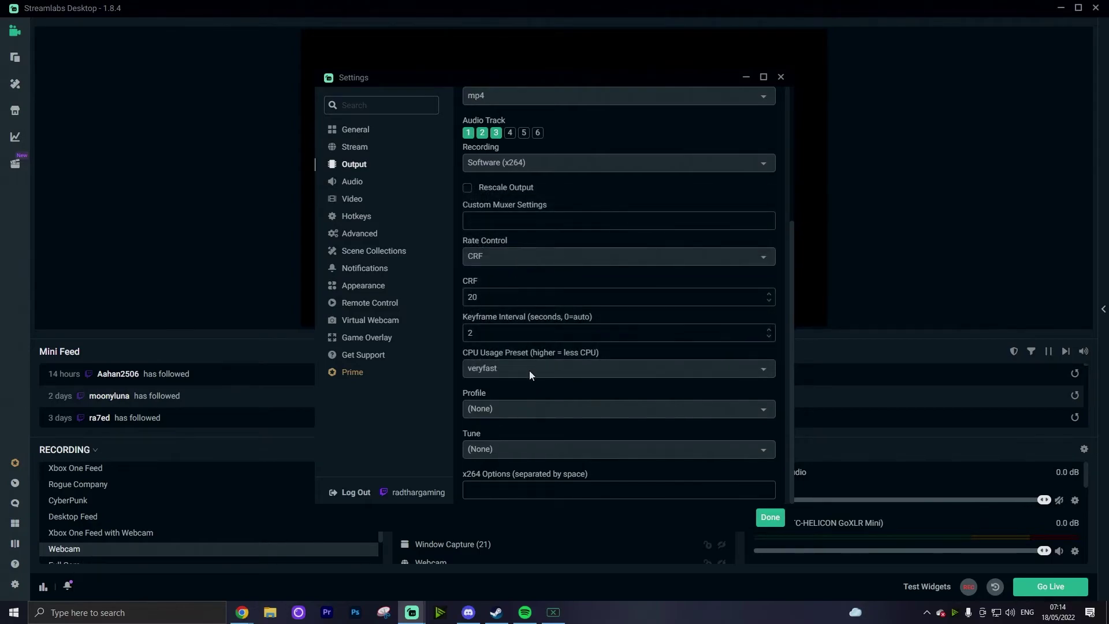
{"action": "left_click", "coordinate": [547, 411]}
{"action": "left_click", "coordinate": [499, 393]}
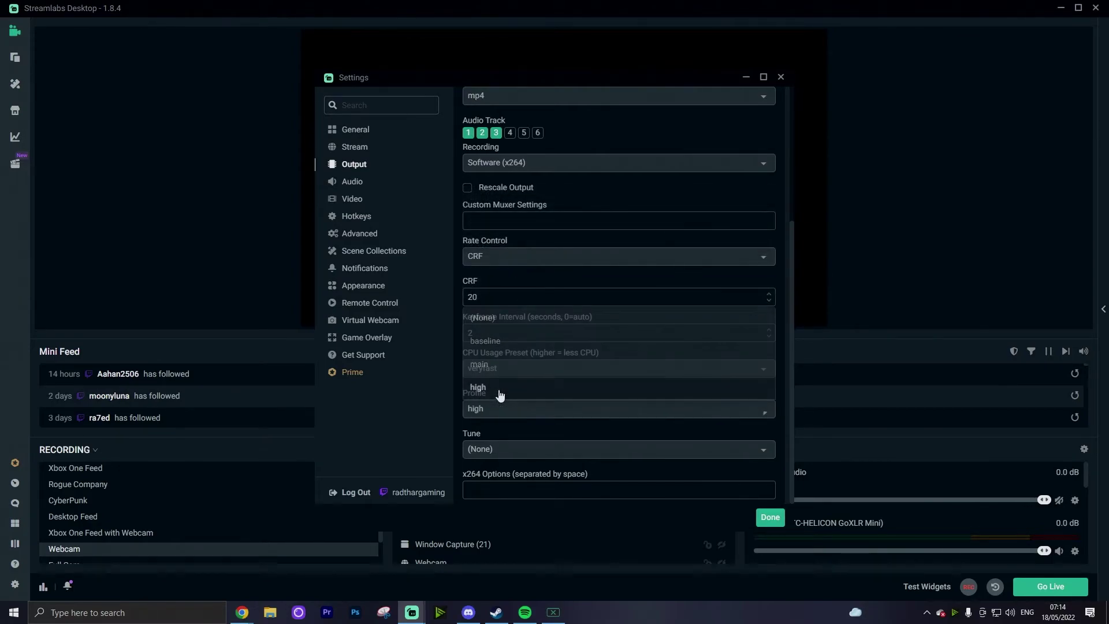
{"action": "left_click", "coordinate": [578, 452]}
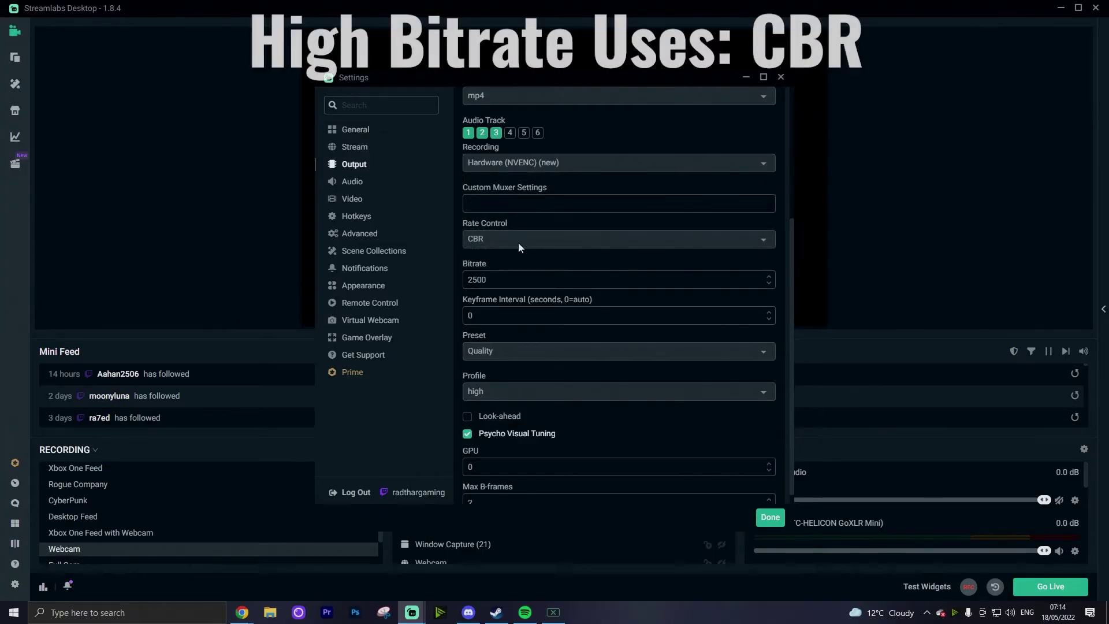
Set the NVENC CBR recording bitrate to 10000 and the encoder preset to Max Quality
{"action": "double_click", "coordinate": [478, 279]}
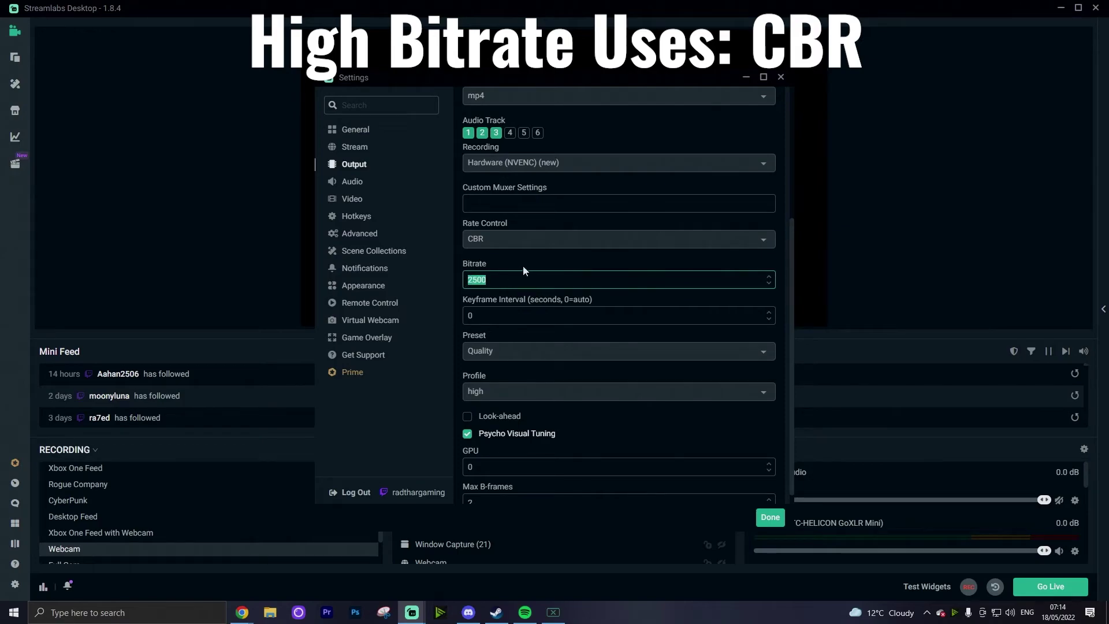
{"action": "type", "text": "10000"}
{"action": "scroll", "coordinate": [599, 283], "scroll_direction": "down", "scroll_amount": 1}
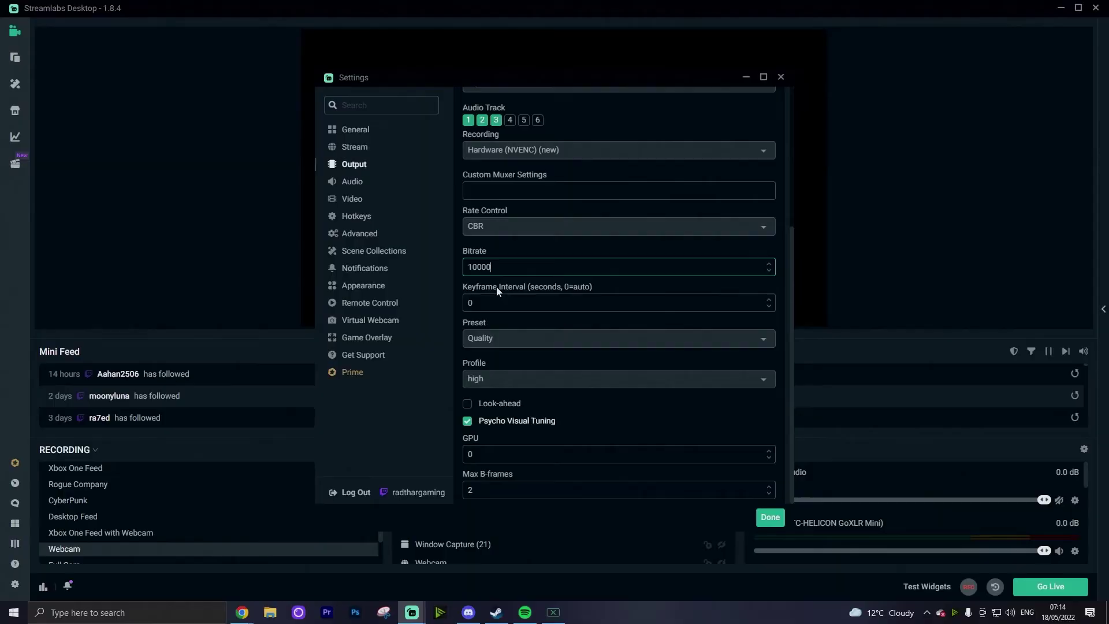
{"action": "left_click", "coordinate": [501, 340]}
{"action": "left_click", "coordinate": [504, 356]}
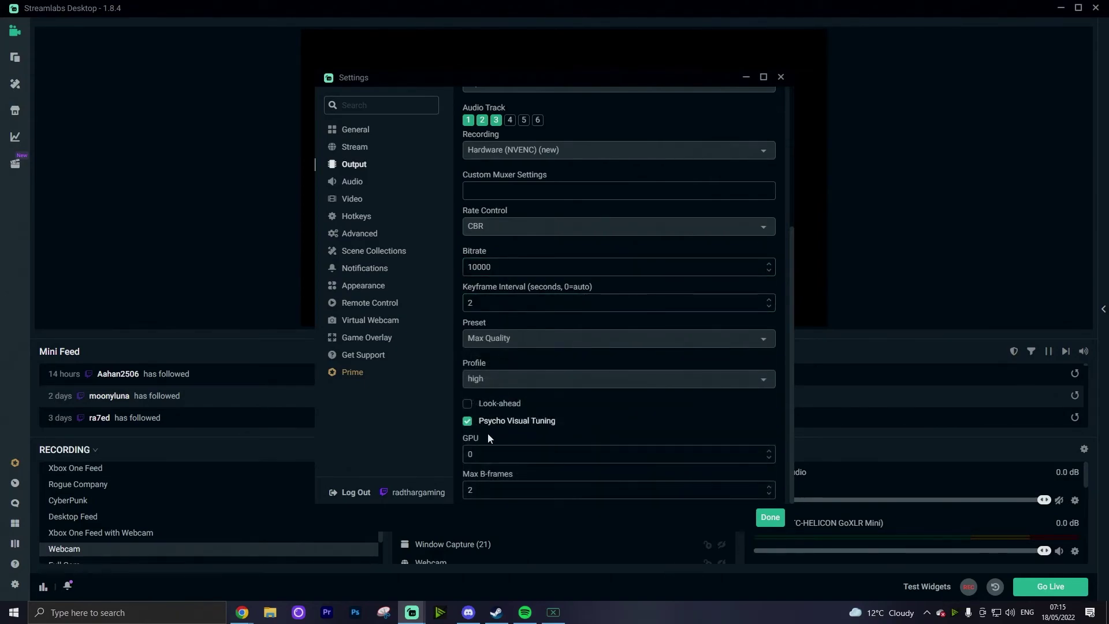